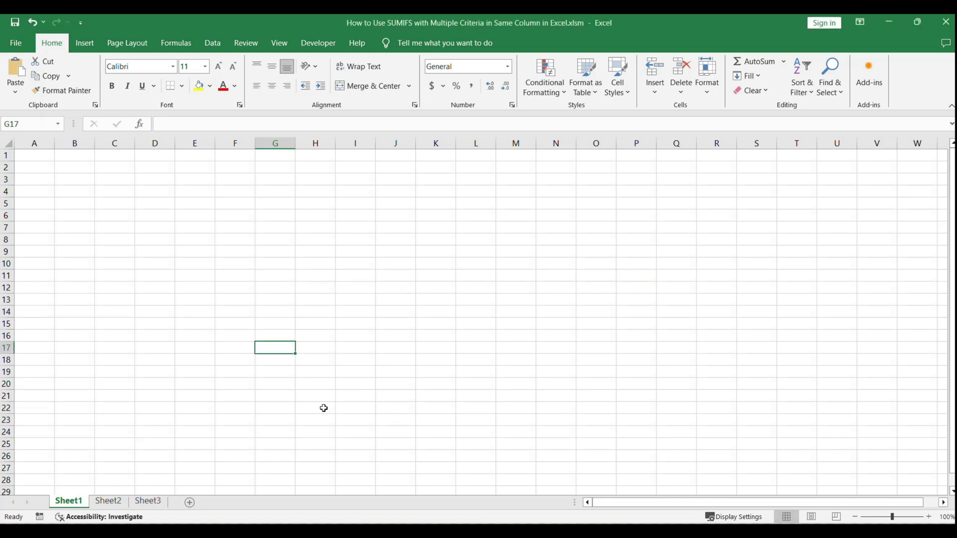
Switch to Sheet2 with the product/month/sales data and the SUMIFS notes box
{"action": "left_click", "coordinate": [114, 503]}
{"action": "left_click", "coordinate": [378, 395]}
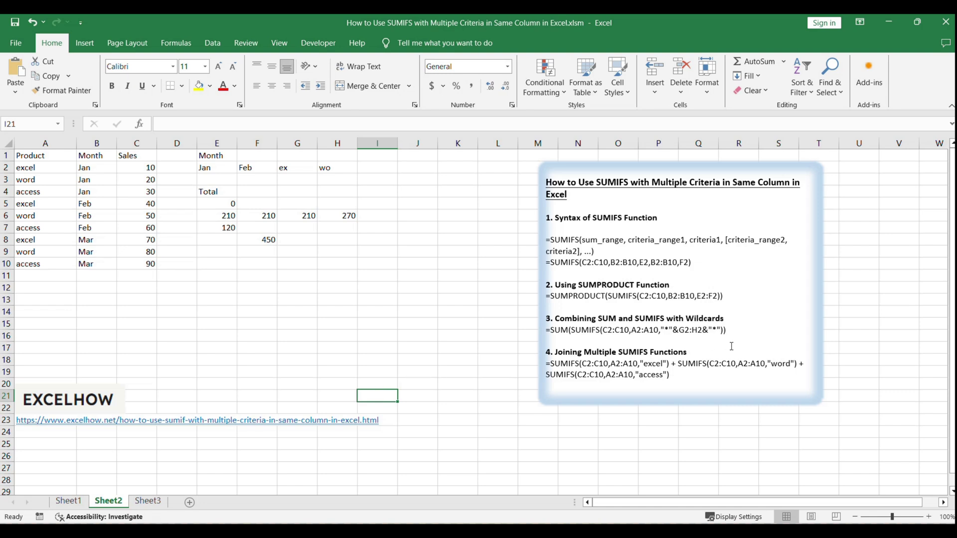
Review the SUMIFS syntax and example in the notes, then show E5's Jan-and-Feb SUMIFS returning 0
{"action": "left_click", "coordinate": [617, 244]}
{"action": "triple_click", "coordinate": [581, 243]}
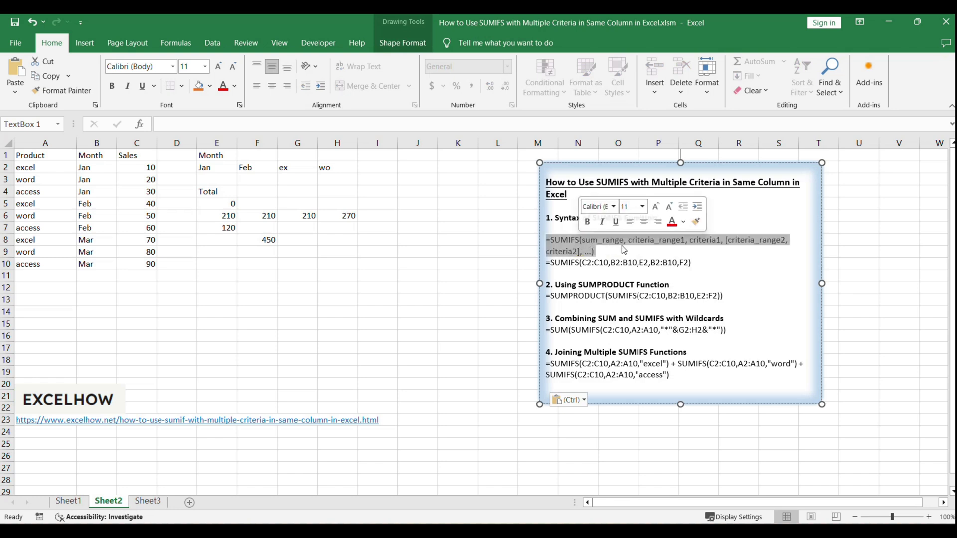
{"action": "left_click", "coordinate": [630, 253]}
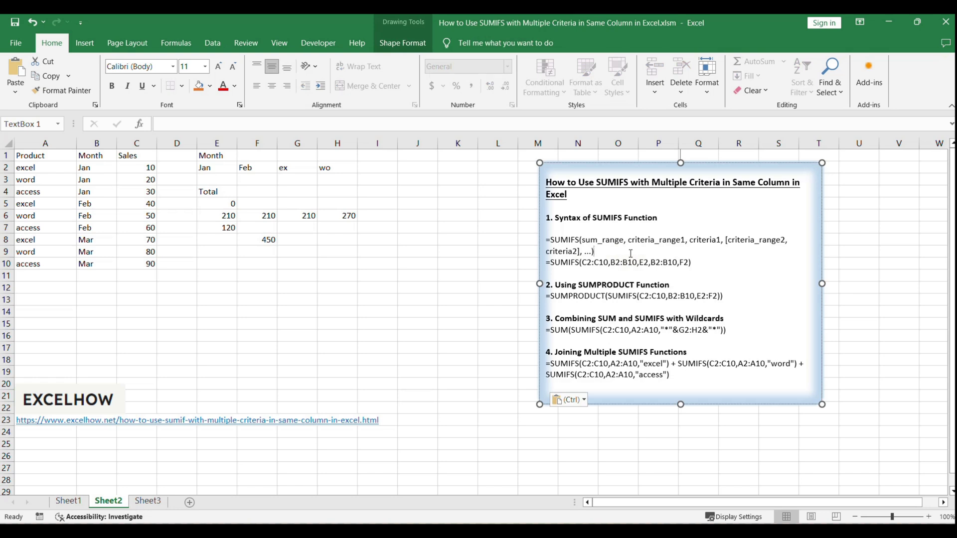
{"action": "left_click_drag", "start_coordinate": [596, 252], "coordinate": [537, 234]}
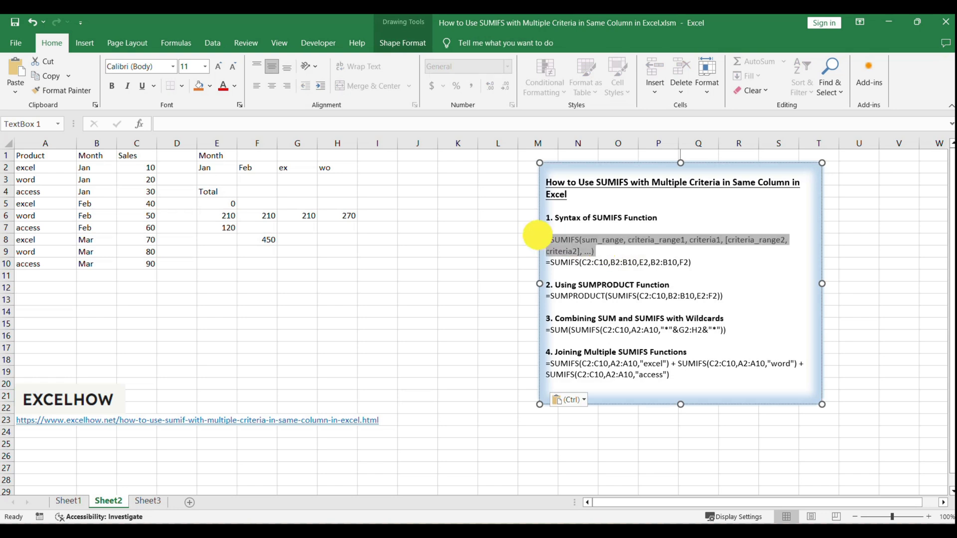
{"action": "left_click", "coordinate": [672, 272]}
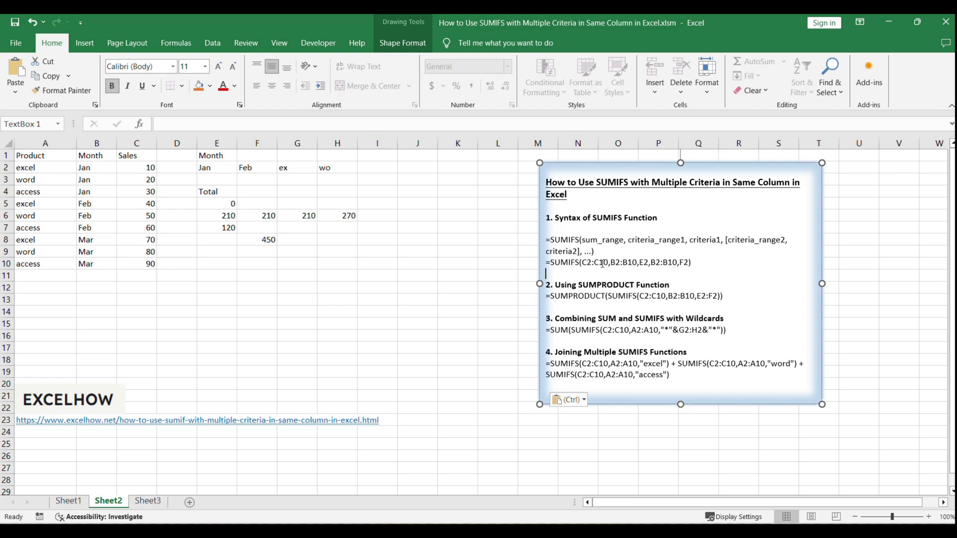
{"action": "left_click_drag", "start_coordinate": [582, 262], "coordinate": [678, 262]}
{"action": "left_click", "coordinate": [732, 262]}
{"action": "left_click", "coordinate": [232, 203]}
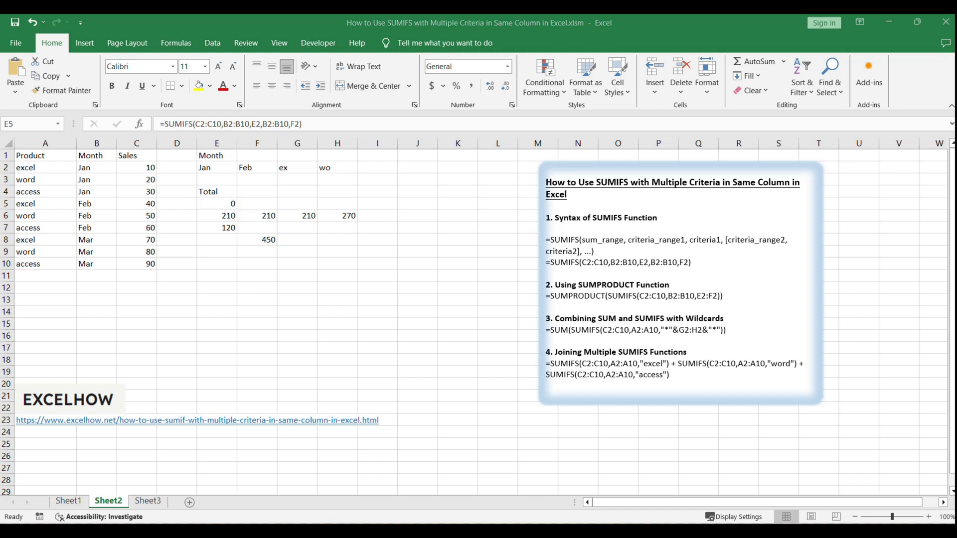
{"action": "left_click", "coordinate": [377, 288]}
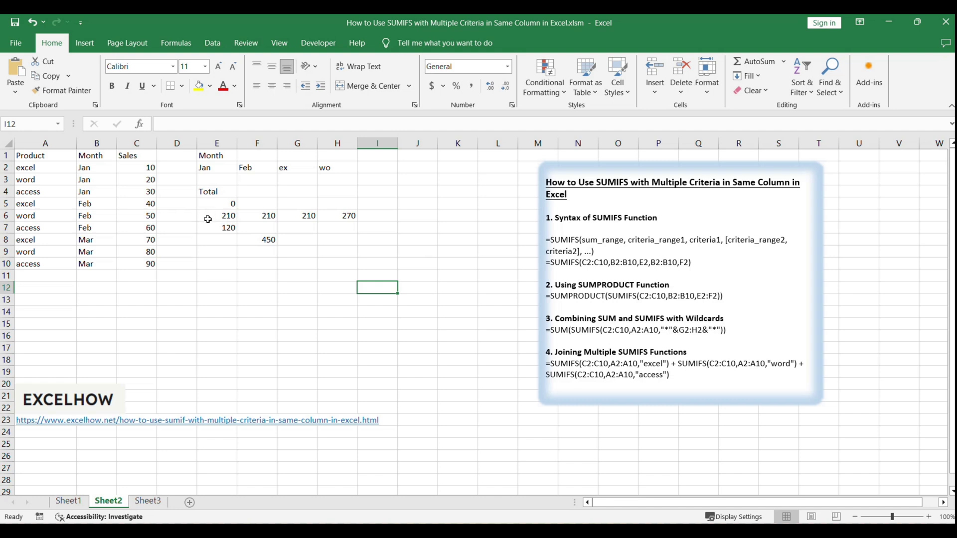
Inspect E6's array SUM of SUMIFS for Jan and Feb totalling 210, and F6's SUMPRODUCT formula
{"action": "left_click", "coordinate": [225, 214]}
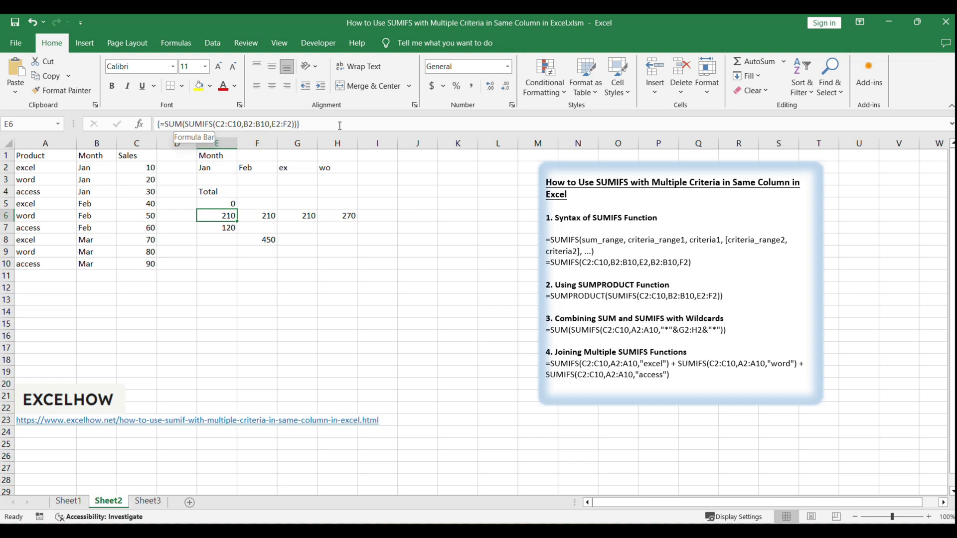
{"action": "left_click", "coordinate": [302, 124]}
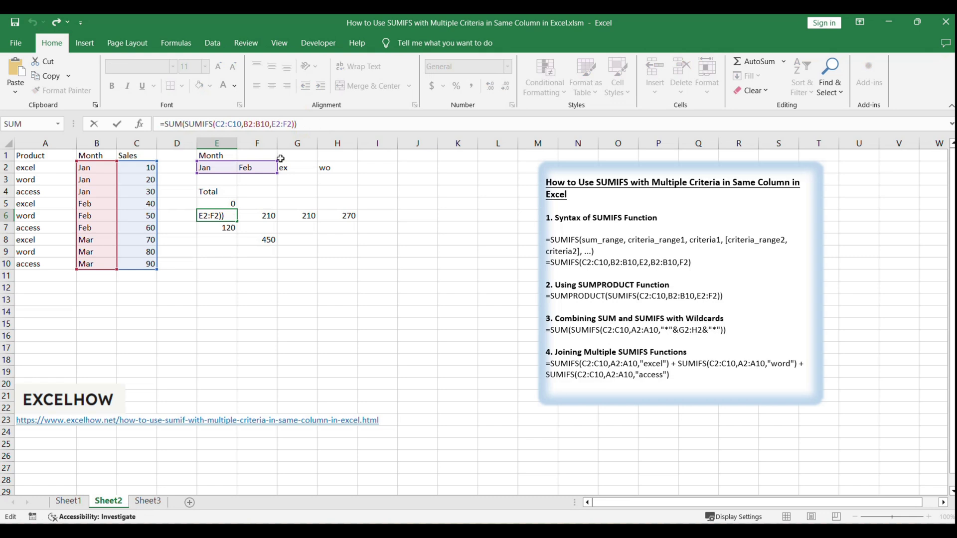
{"action": "left_click", "coordinate": [269, 217]}
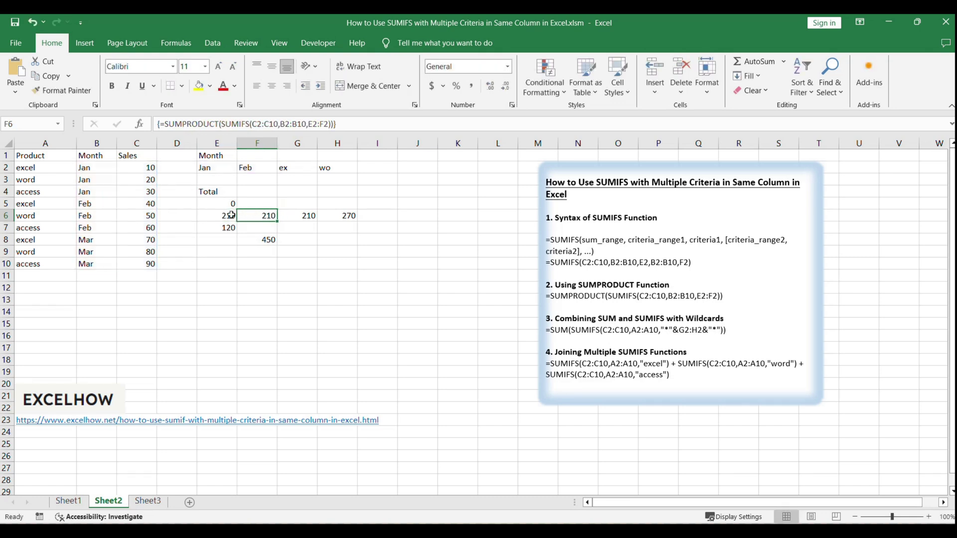
{"action": "left_click", "coordinate": [217, 214]}
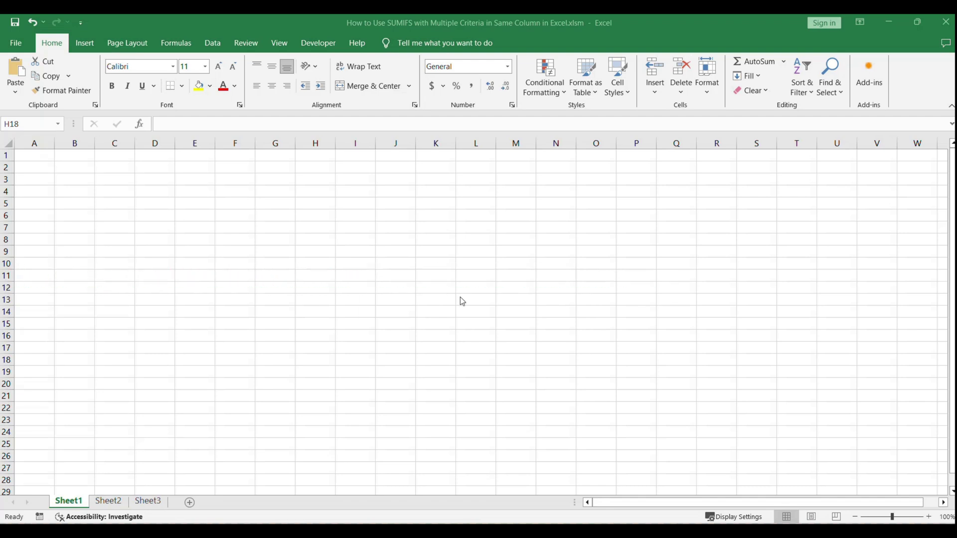
Return to Sheet2 and highlight the SUMPRODUCT section of the notes box
{"action": "left_click", "coordinate": [116, 502]}
{"action": "left_click", "coordinate": [711, 384]}
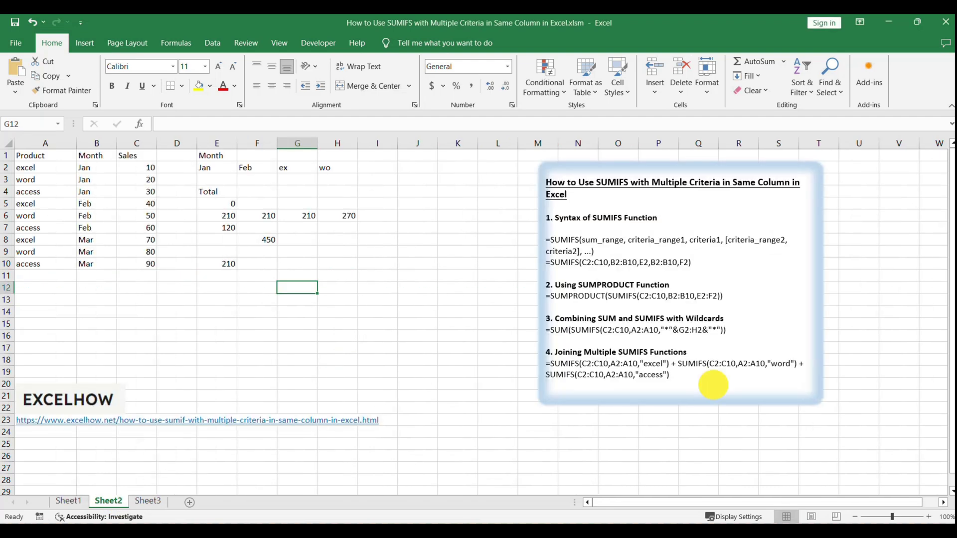
{"action": "left_click_drag", "start_coordinate": [546, 285], "coordinate": [707, 296]}
{"action": "left_click", "coordinate": [741, 339]}
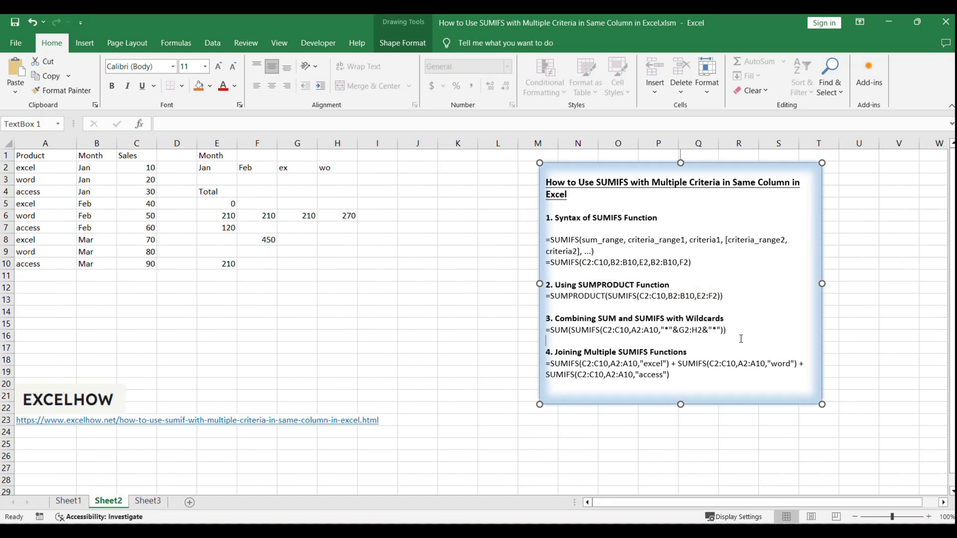
Review the wildcard and SUMPRODUCT lines, then show E10's SUMPRODUCT of SUMIFS over E2:F2 returning 210
{"action": "left_click_drag", "start_coordinate": [572, 330], "coordinate": [742, 328]}
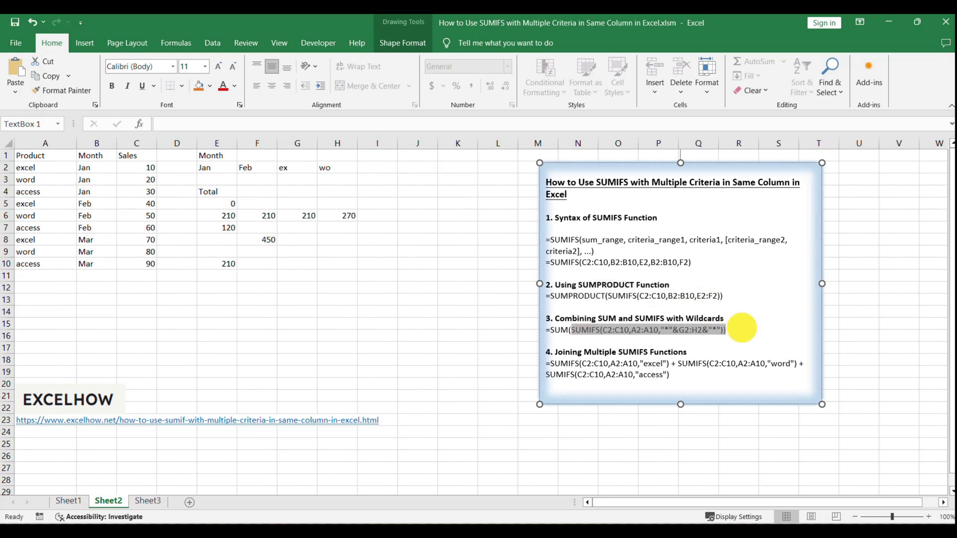
{"action": "left_click_drag", "start_coordinate": [547, 295], "coordinate": [723, 296]}
{"action": "left_click", "coordinate": [593, 251]}
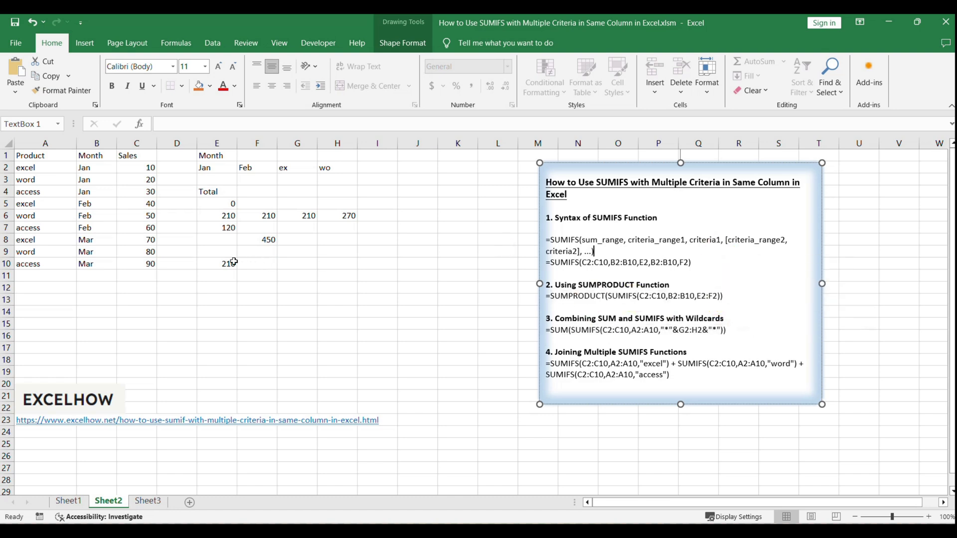
{"action": "left_click", "coordinate": [233, 262]}
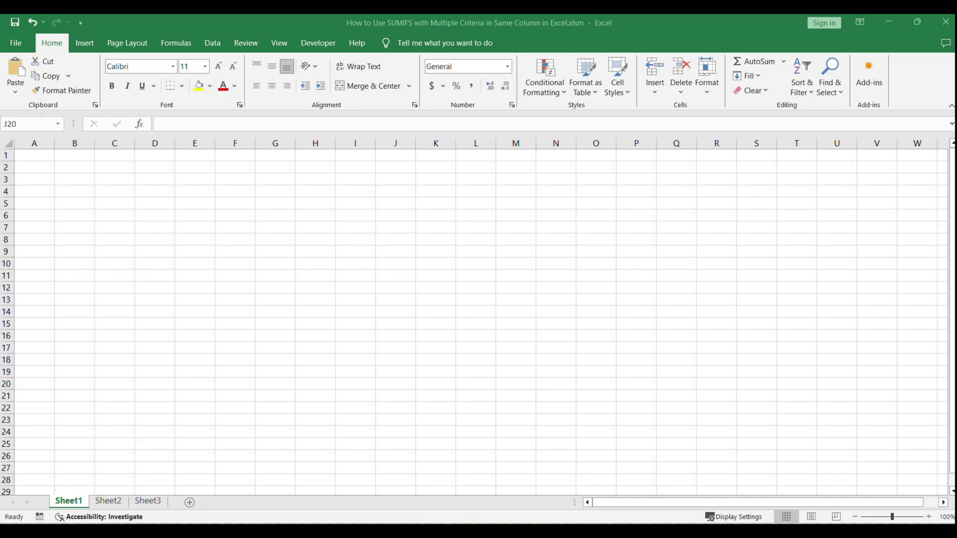
{"action": "left_click", "coordinate": [241, 295]}
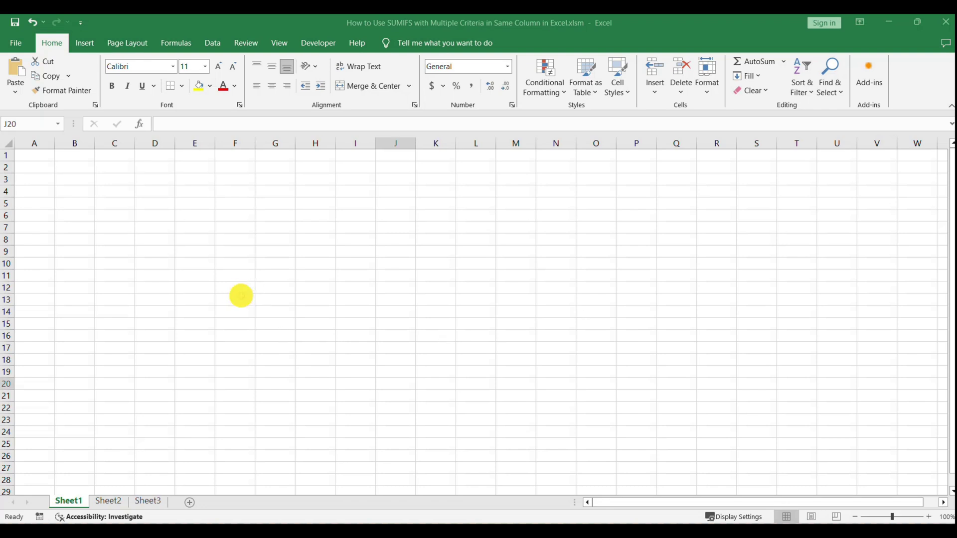
{"action": "left_click", "coordinate": [109, 501]}
{"action": "left_click", "coordinate": [612, 333]}
{"action": "left_click_drag", "start_coordinate": [548, 330], "coordinate": [745, 335]}
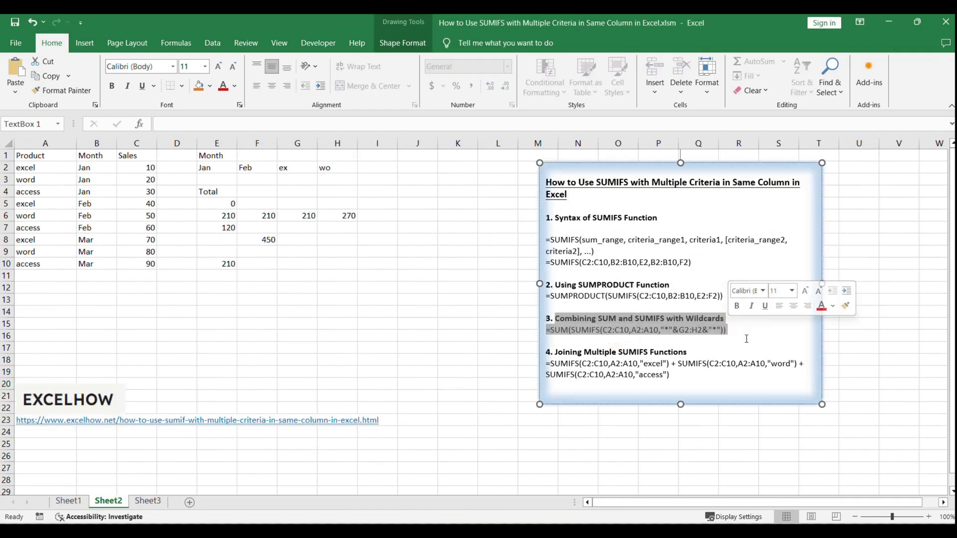
{"action": "left_click", "coordinate": [751, 341]}
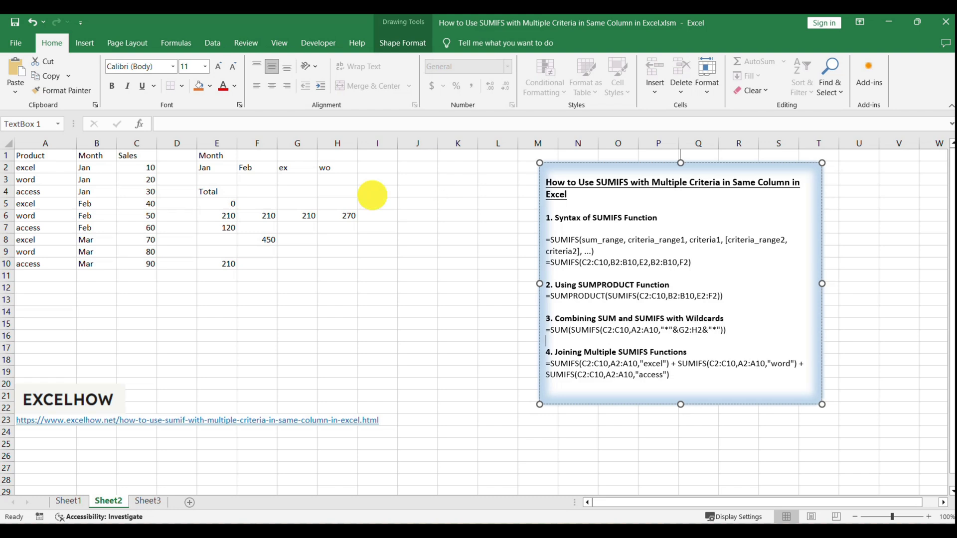
{"action": "left_click", "coordinate": [373, 194]}
{"action": "left_click", "coordinate": [303, 168]}
{"action": "left_click_drag", "start_coordinate": [304, 168], "coordinate": [335, 169]}
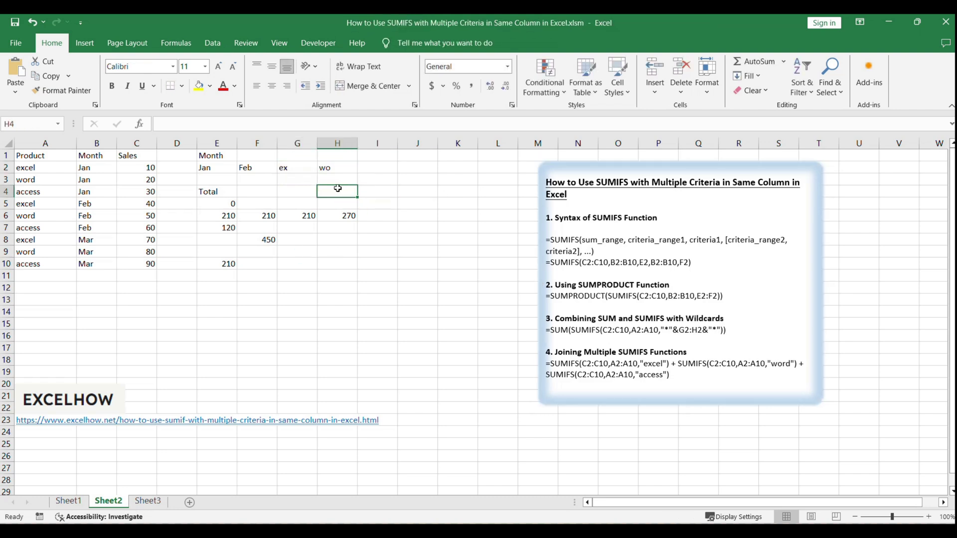
{"action": "left_click", "coordinate": [333, 170]}
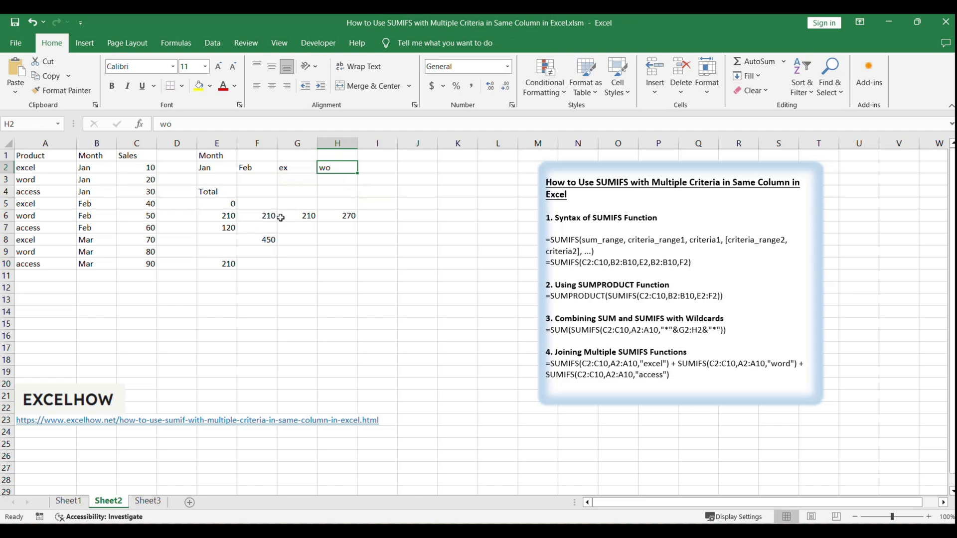
{"action": "left_click", "coordinate": [229, 229]}
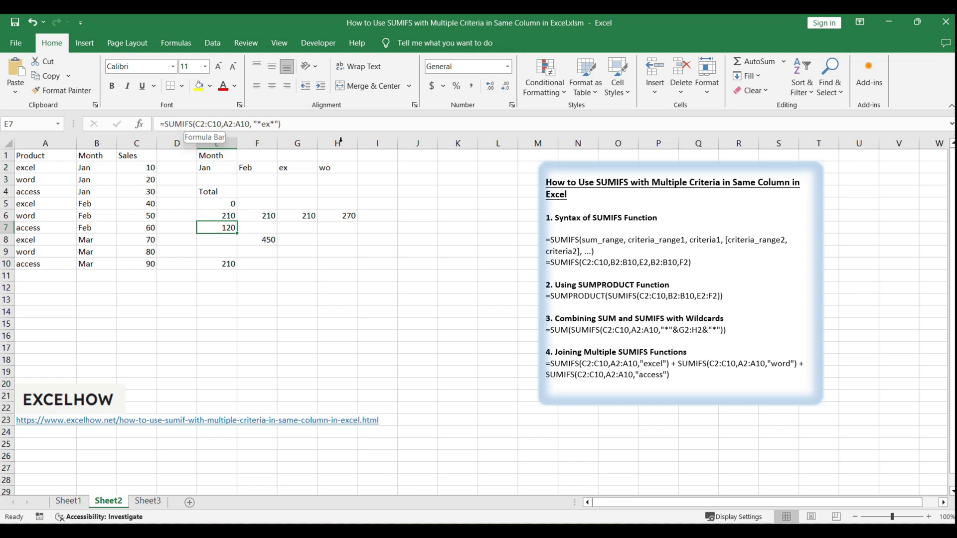
{"action": "left_click", "coordinate": [261, 237]}
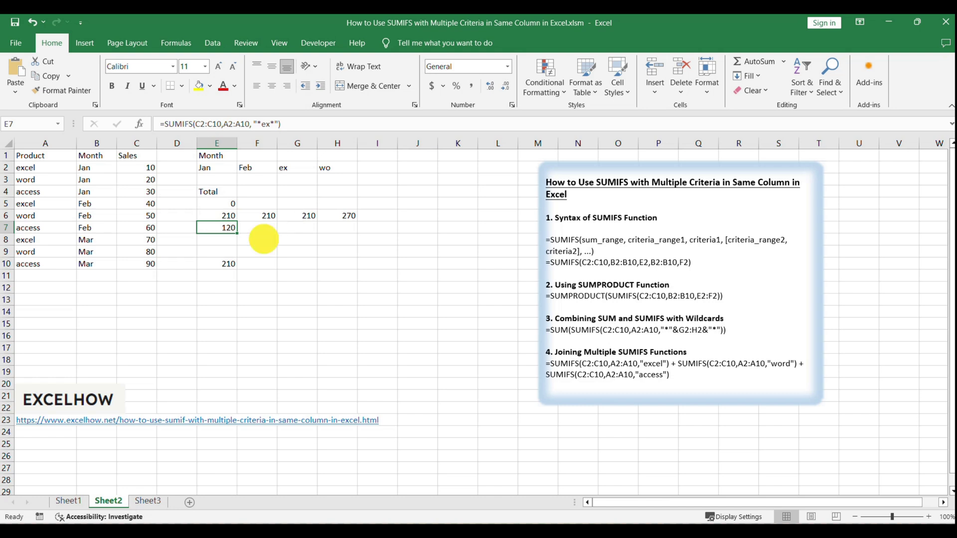
{"action": "left_click", "coordinate": [225, 227]}
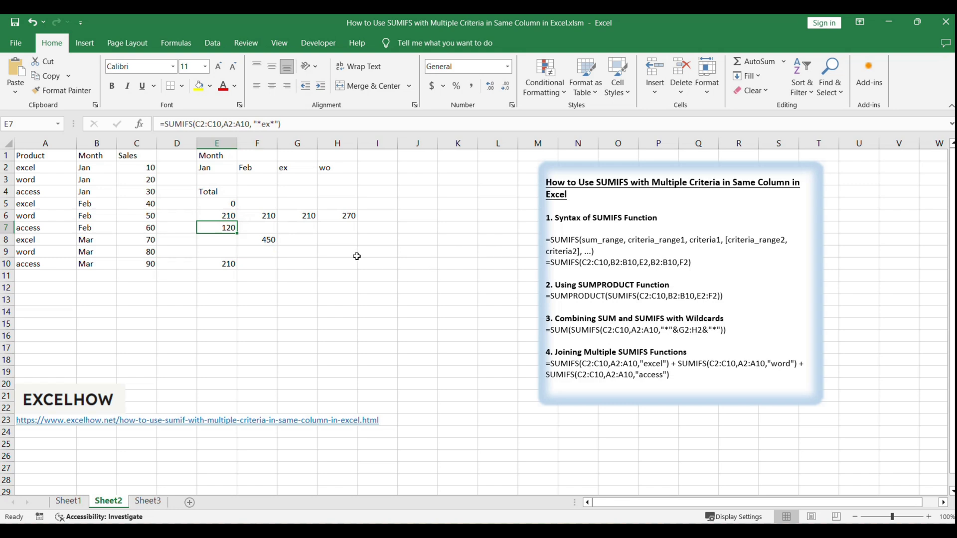
{"action": "left_click", "coordinate": [347, 214]}
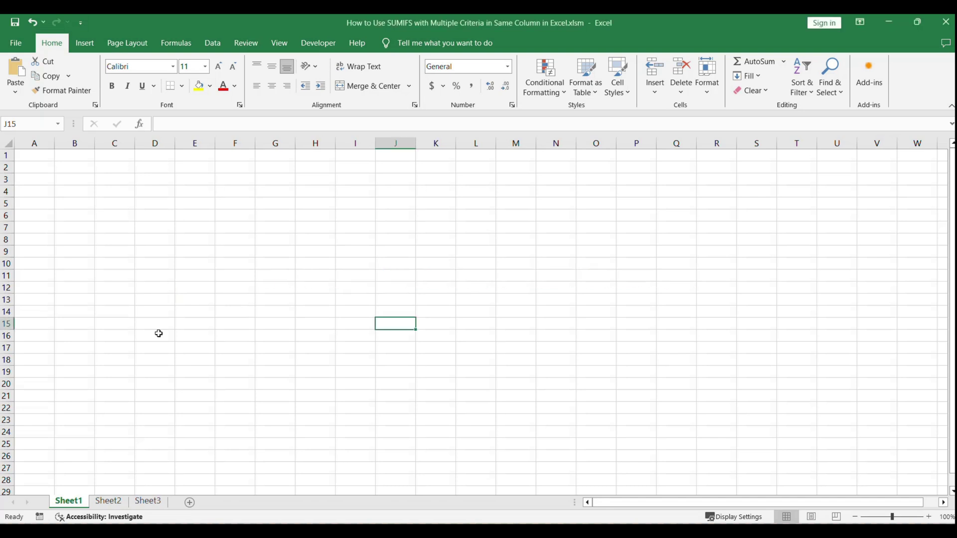
On Sheet2, review the joined SUMIFS in the notes and show F8's excel+word+access total of 450
{"action": "left_click", "coordinate": [114, 501]}
{"action": "left_click", "coordinate": [673, 344]}
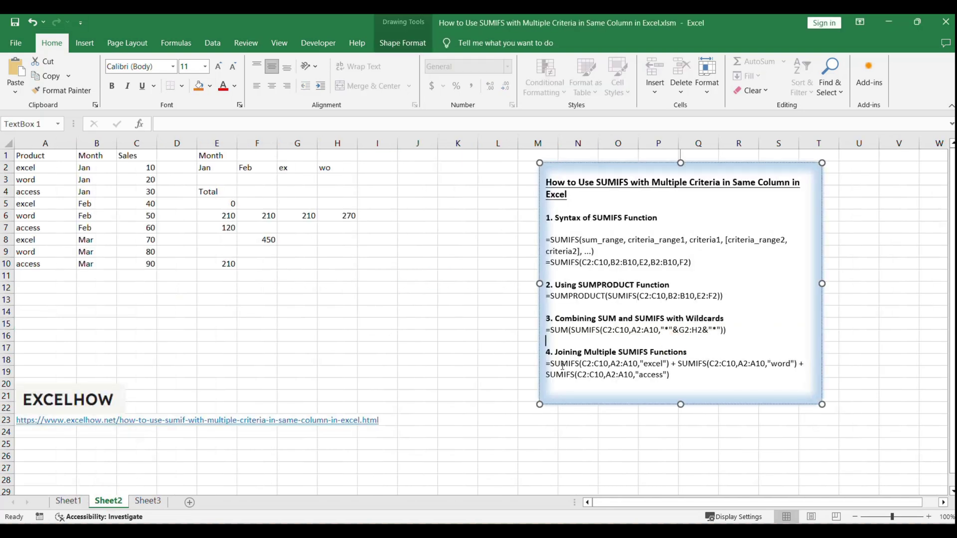
{"action": "left_click_drag", "start_coordinate": [607, 364], "coordinate": [712, 385]}
{"action": "left_click", "coordinate": [714, 386]}
{"action": "left_click_drag", "start_coordinate": [550, 364], "coordinate": [663, 375]}
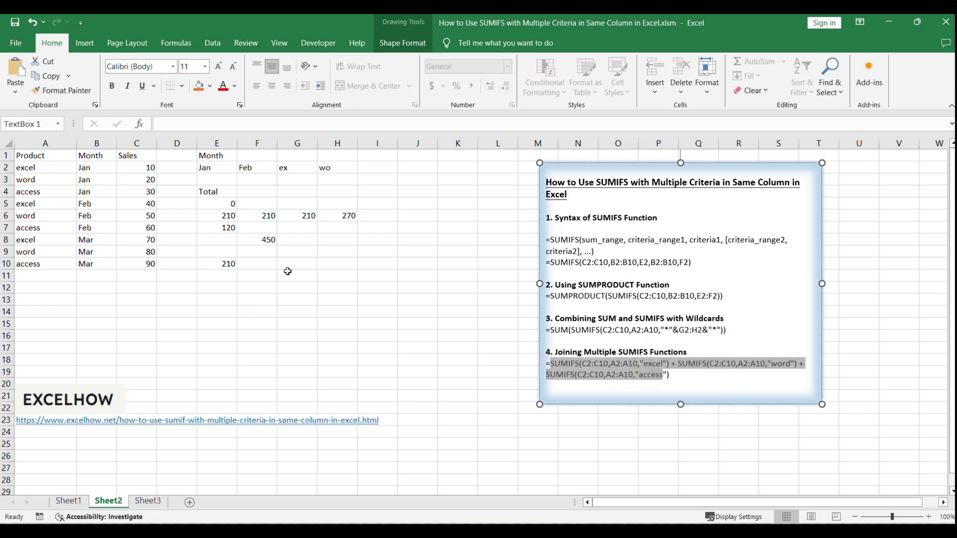
{"action": "left_click", "coordinate": [264, 238]}
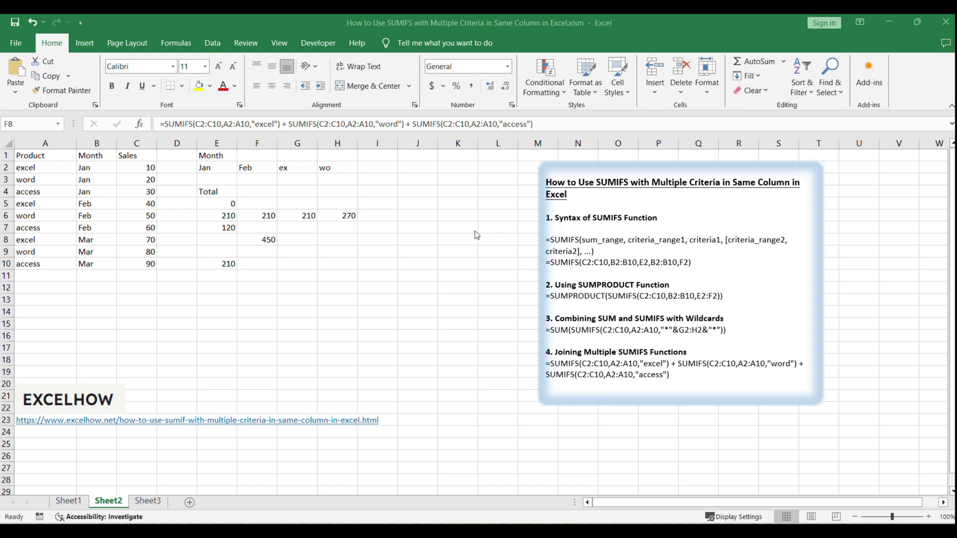
{"action": "left_click", "coordinate": [321, 255]}
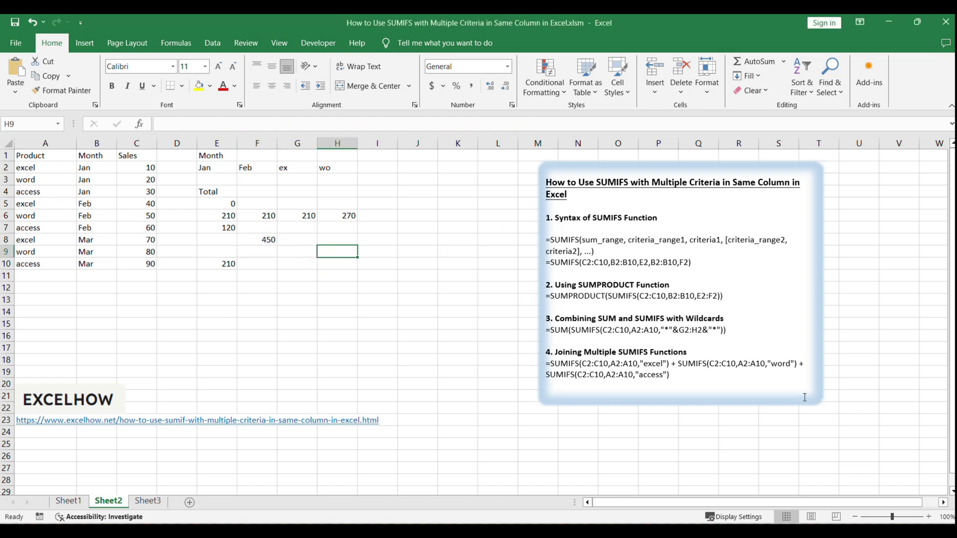